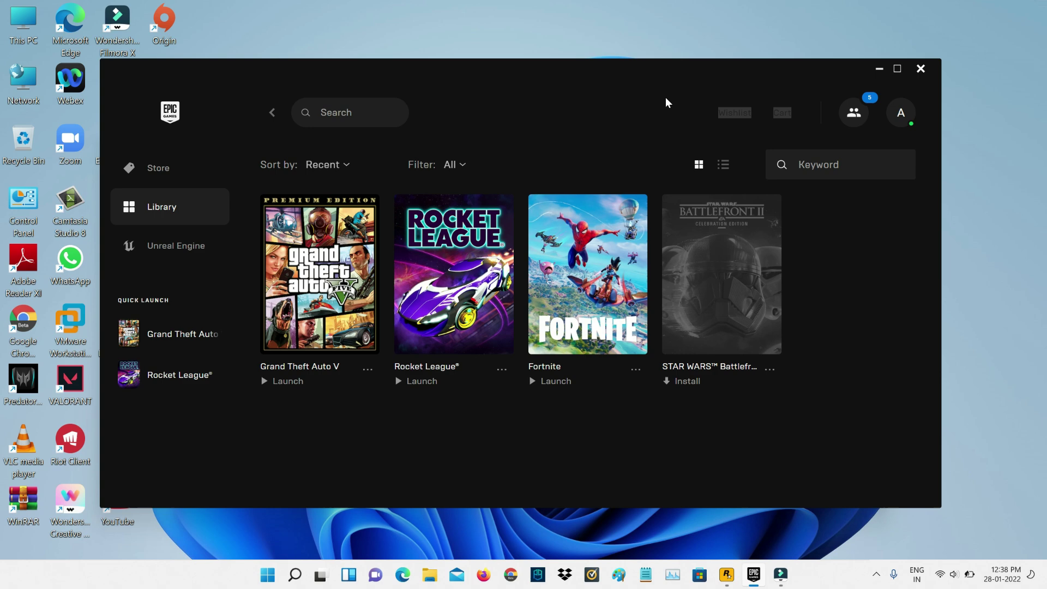
# - End the EpicGamesLauncher and Rockstar Games tasks in Task Manager and close it
pyautogui.hotkey('ctrl', 'shift', 'Escape')
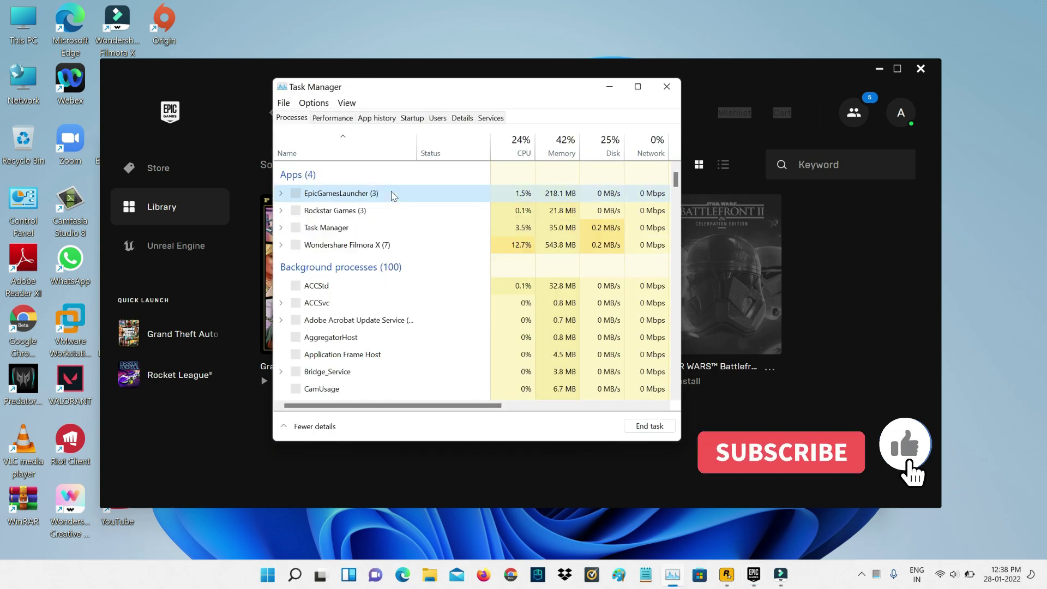
pyautogui.rightClick(392, 193)
pyautogui.click(420, 229)
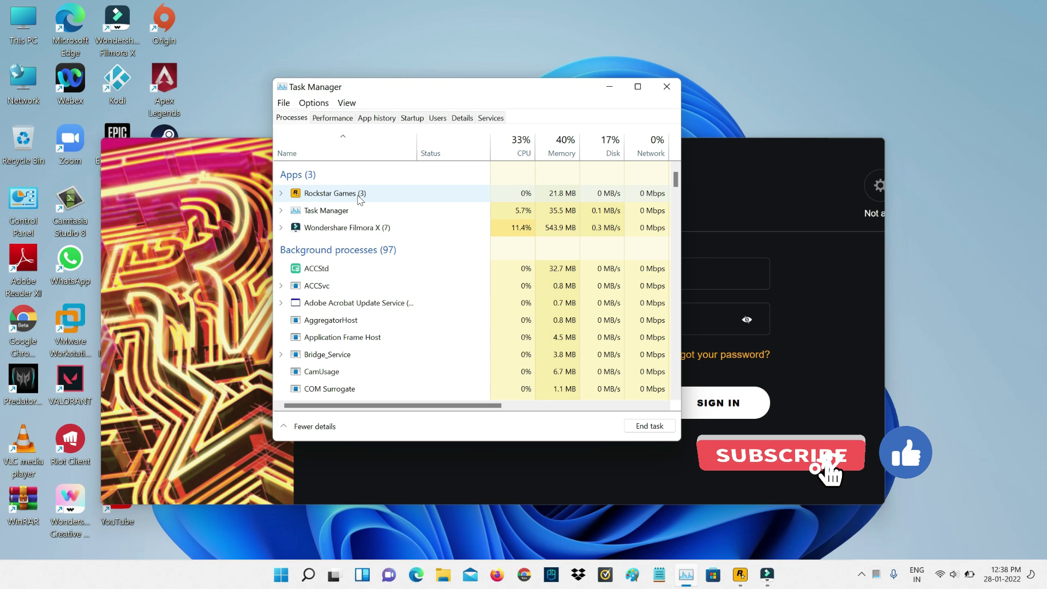
pyautogui.rightClick(360, 197)
pyautogui.click(397, 233)
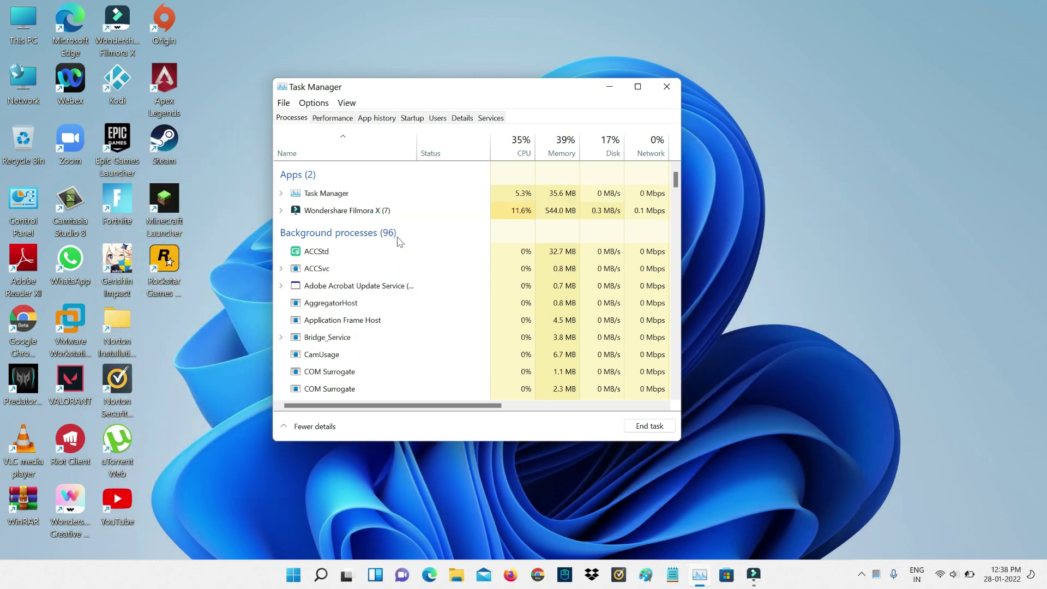
pyautogui.click(665, 86)
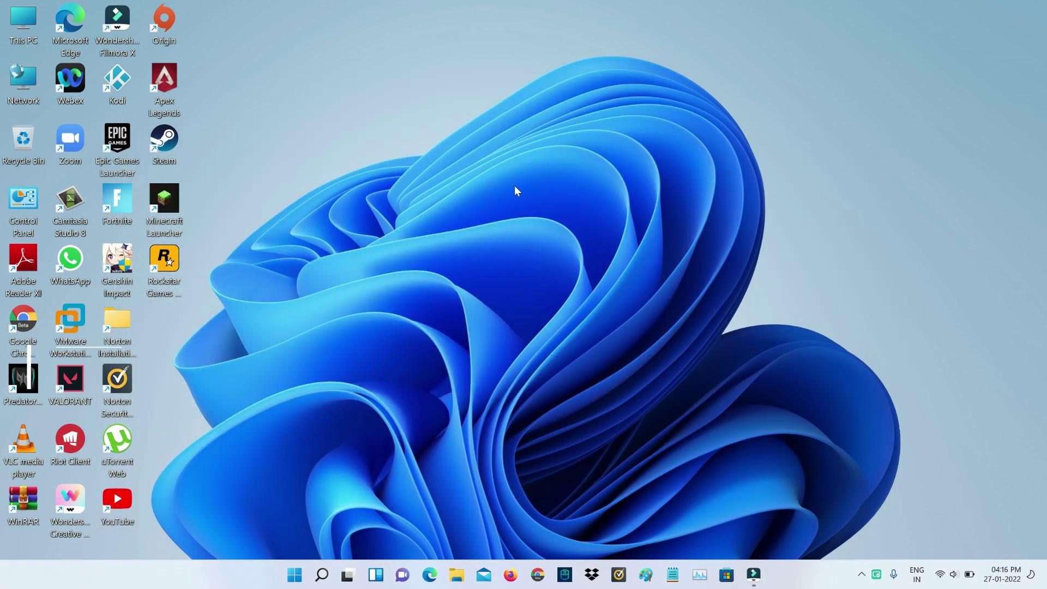
# - Open the AppData folder through the Run dialog and go into its Local folder
pyautogui.press('super+r')
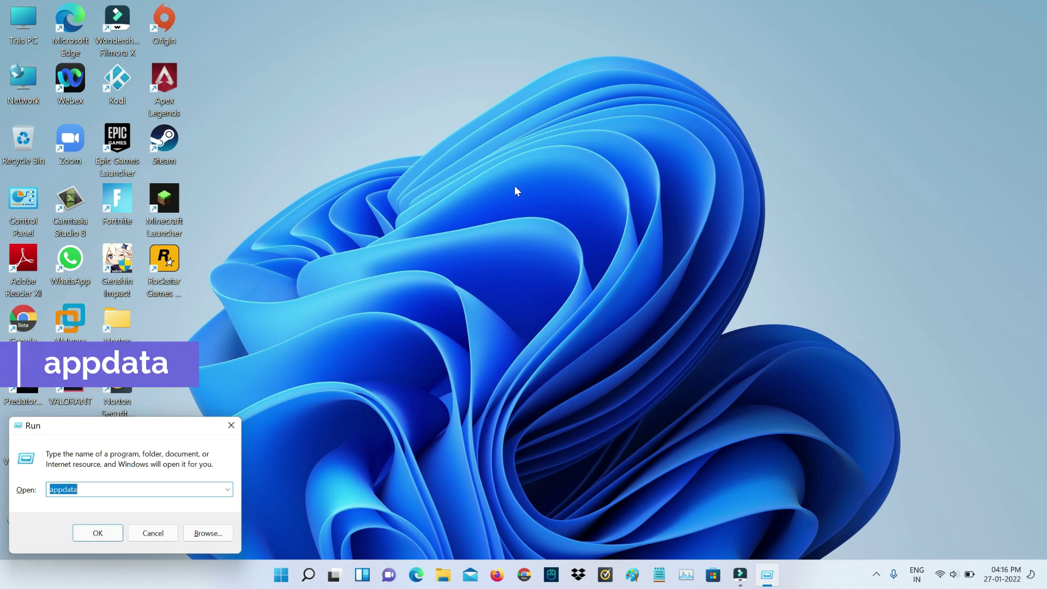
pyautogui.press('Return')
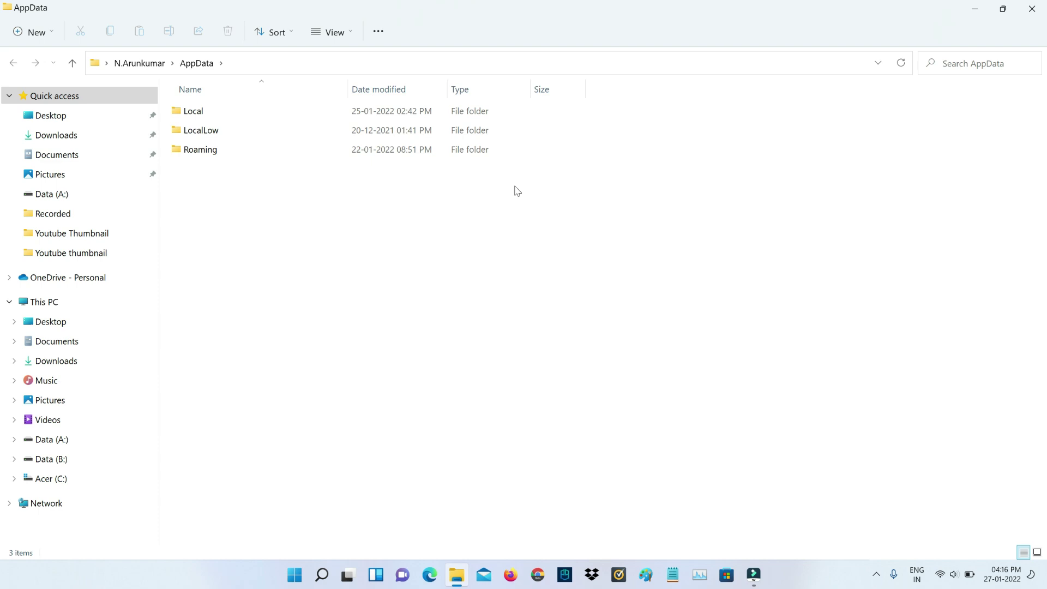
pyautogui.doubleClick(401, 116)
# - Permanently delete the "Rockstar games" folder from AppData's Local folder and close File Explorer
pyautogui.click(293, 116)
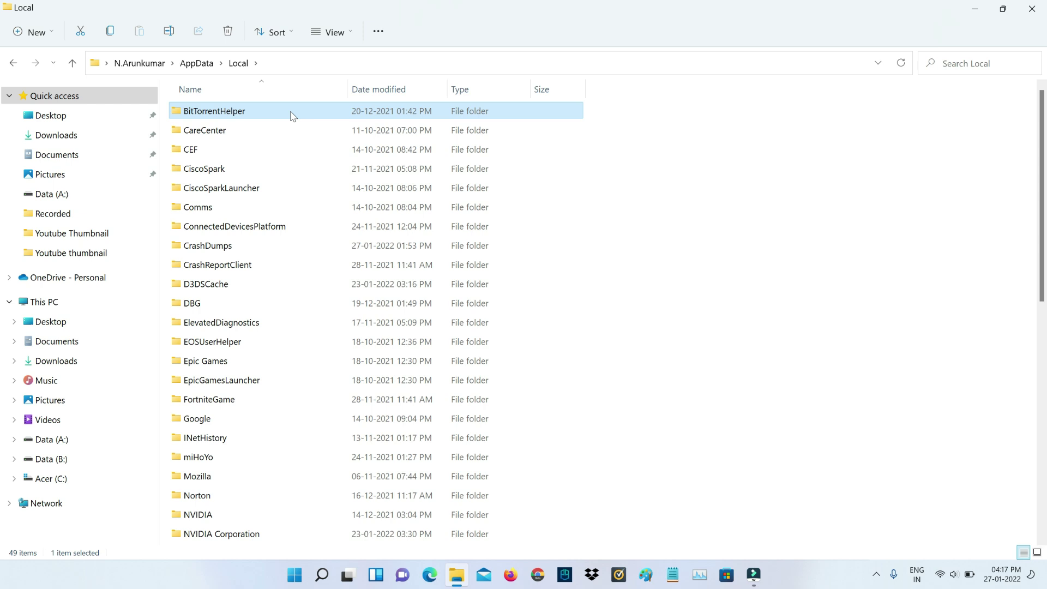
pyautogui.write('ro')
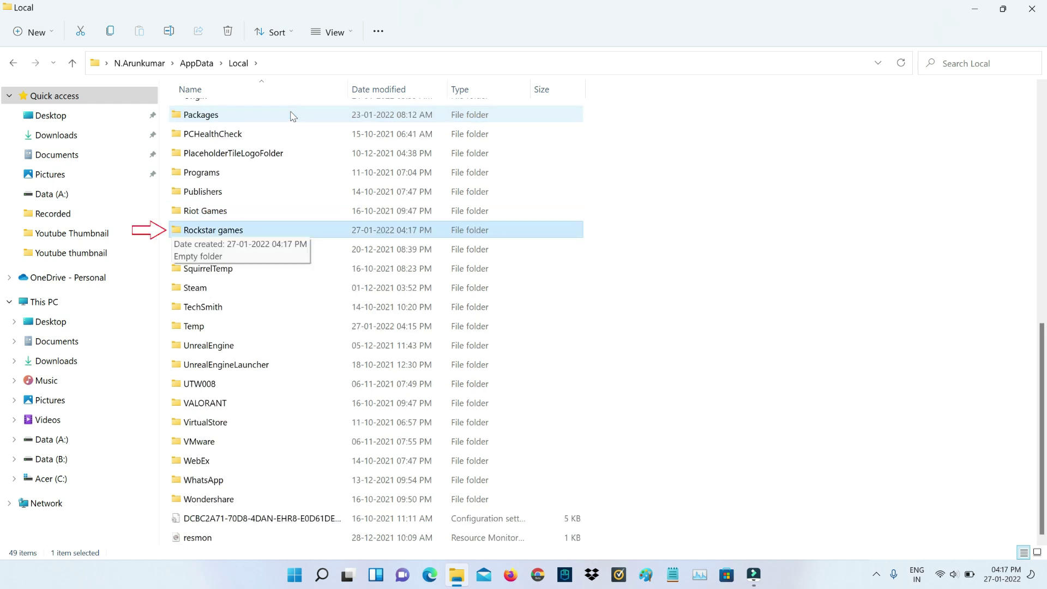
pyautogui.hotkey('shift', 'Delete')
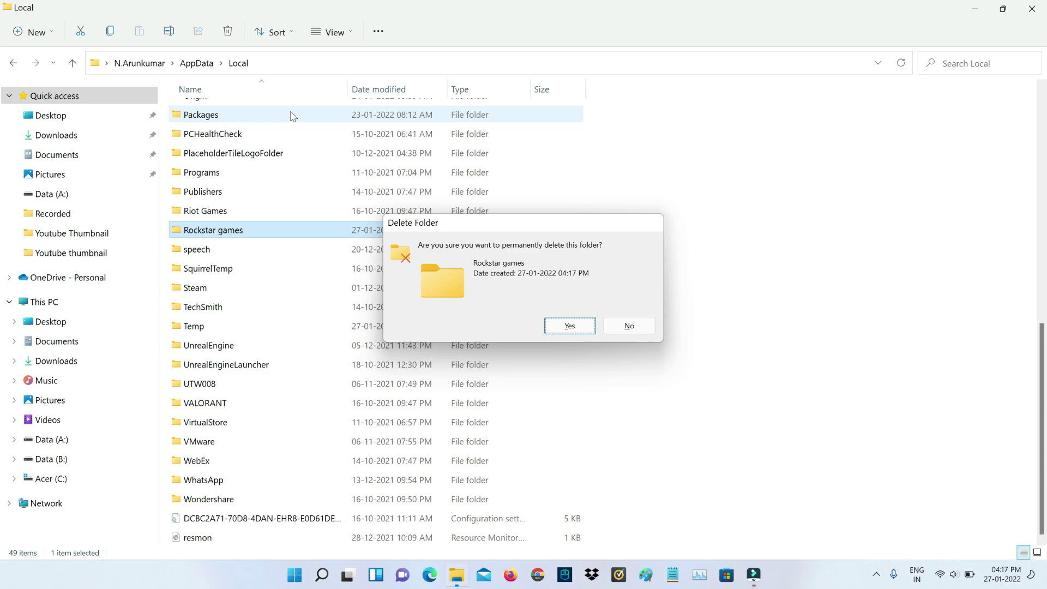
pyautogui.press('Return')
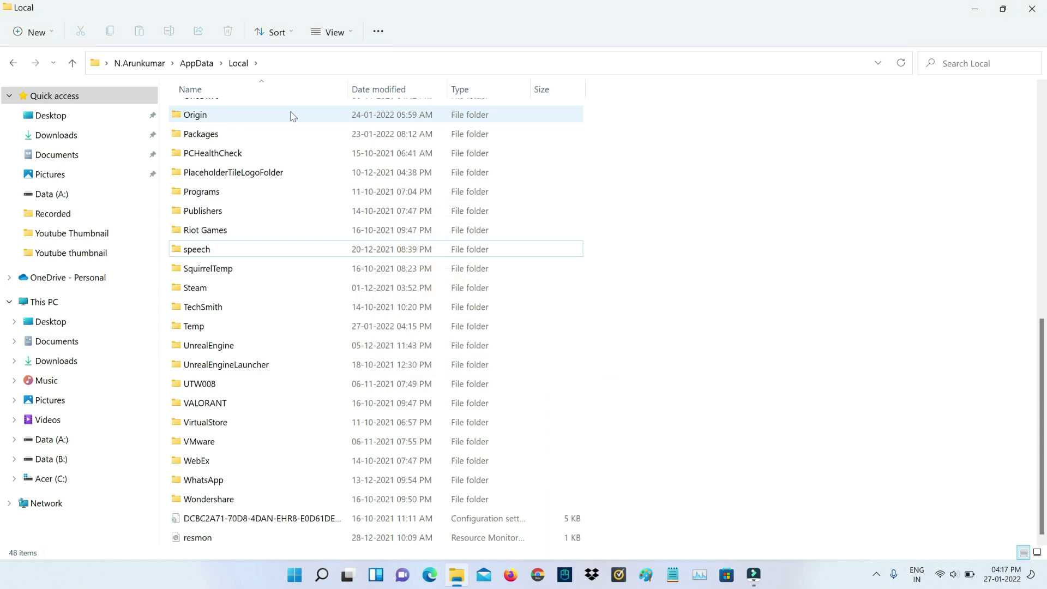
pyautogui.click(1033, 9)
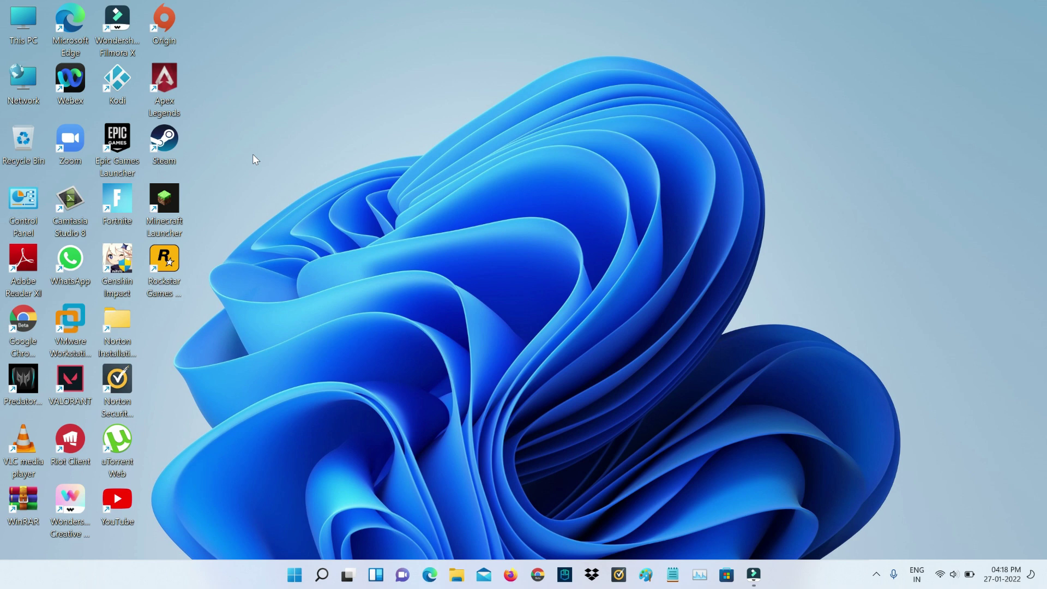
# - Start the Epic Games Launcher, view its settings page and return to the library
pyautogui.doubleClick(116, 145)
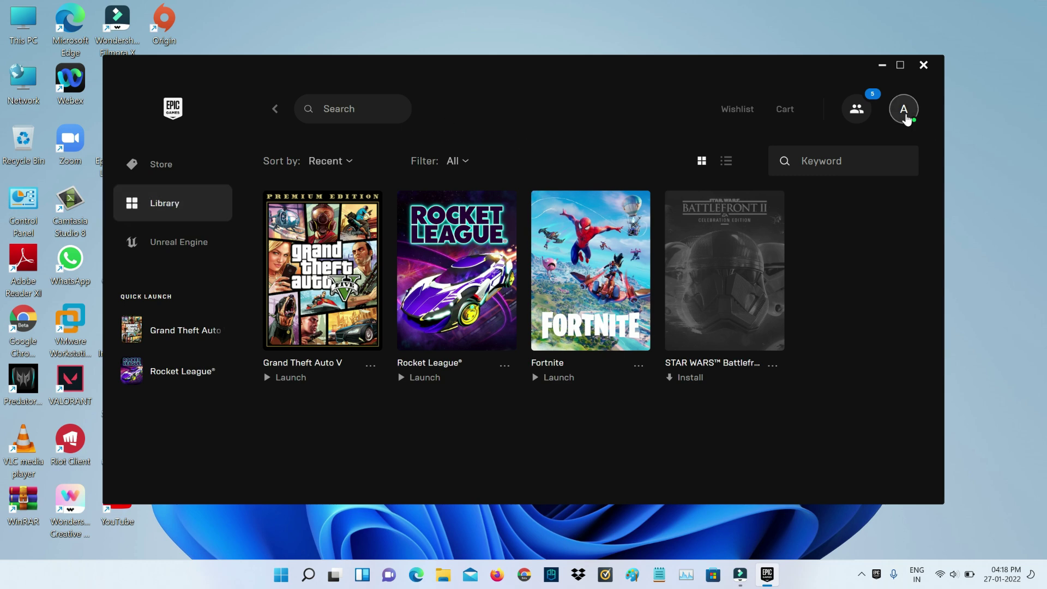
pyautogui.click(906, 116)
pyautogui.click(777, 238)
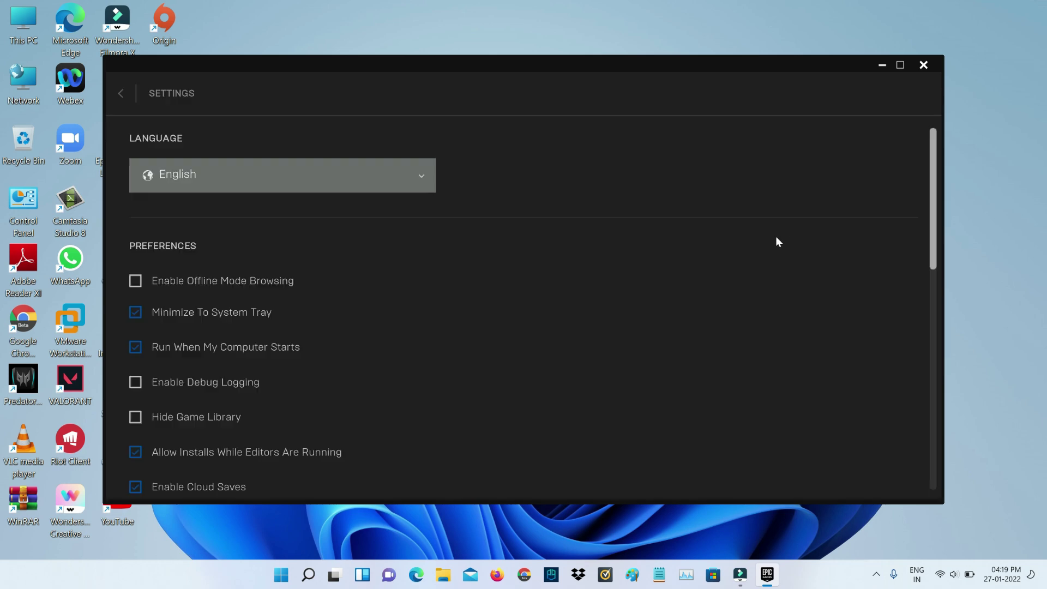
pyautogui.click(120, 95)
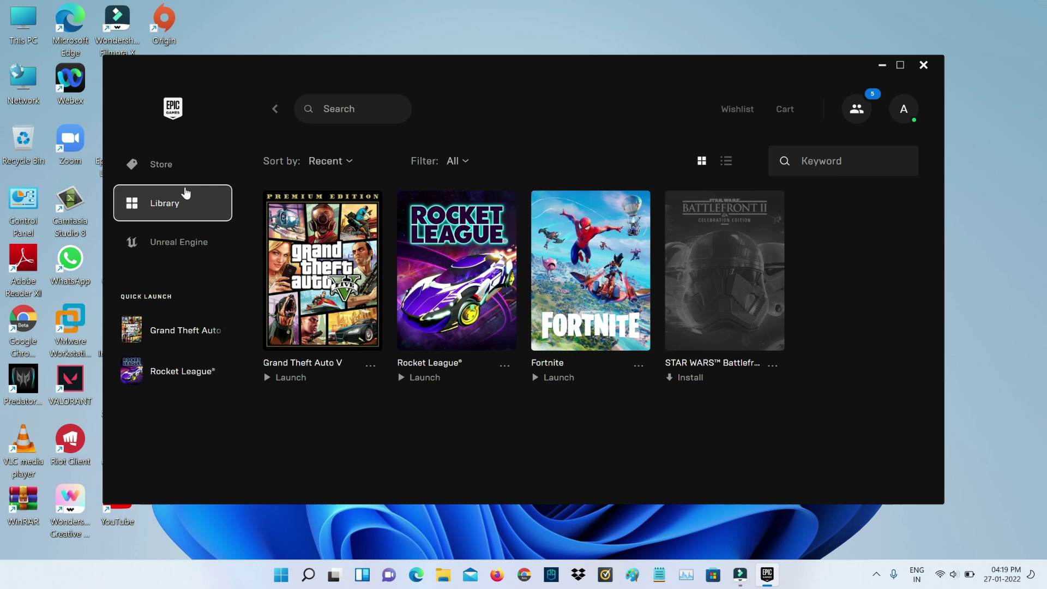
# - Verify the Grand Theft Auto V game files from the library and minimize the launcher
pyautogui.click(368, 369)
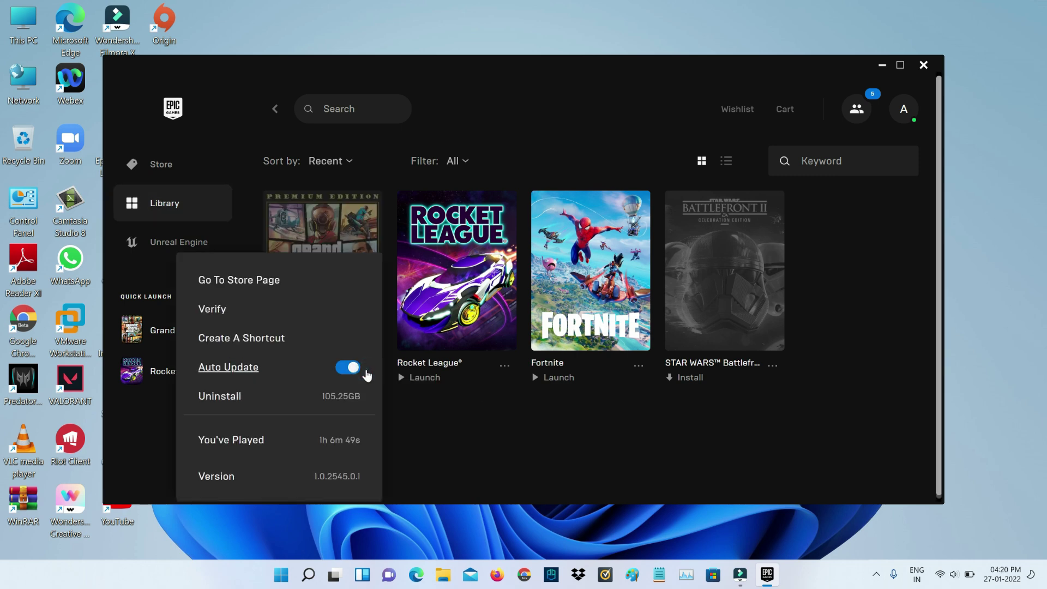
pyautogui.click(216, 309)
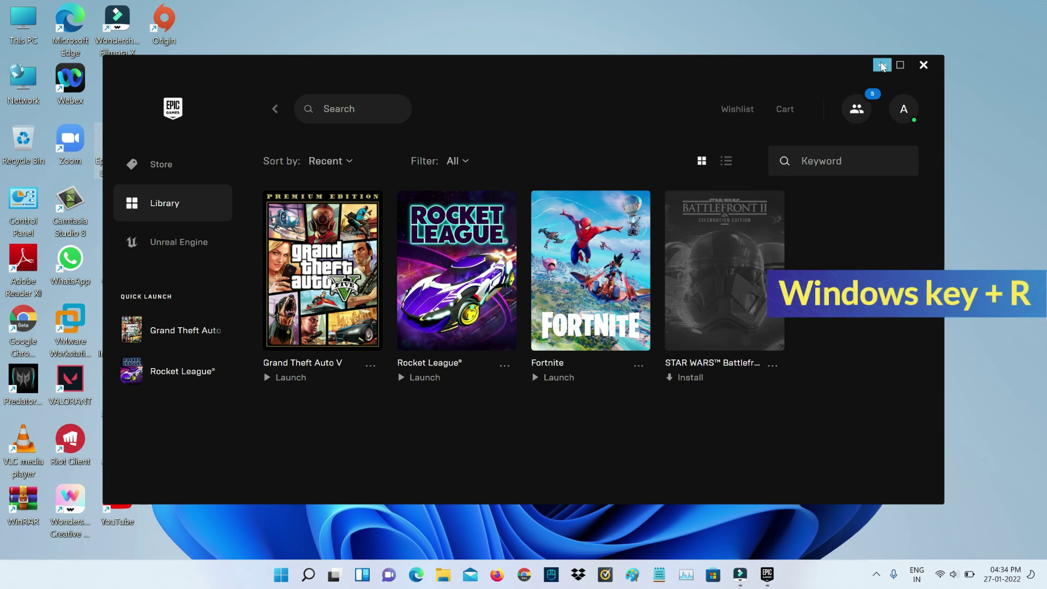
pyautogui.click(883, 65)
# - Run services.msc and open the properties of the Rockstar Game Library Service
pyautogui.press('super+r')
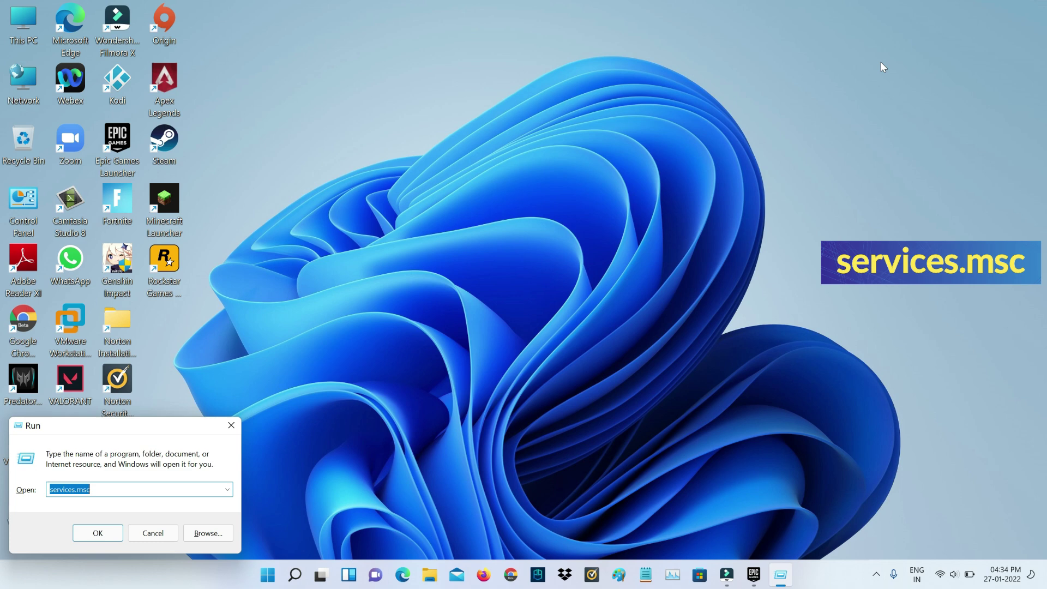
pyautogui.press('Return')
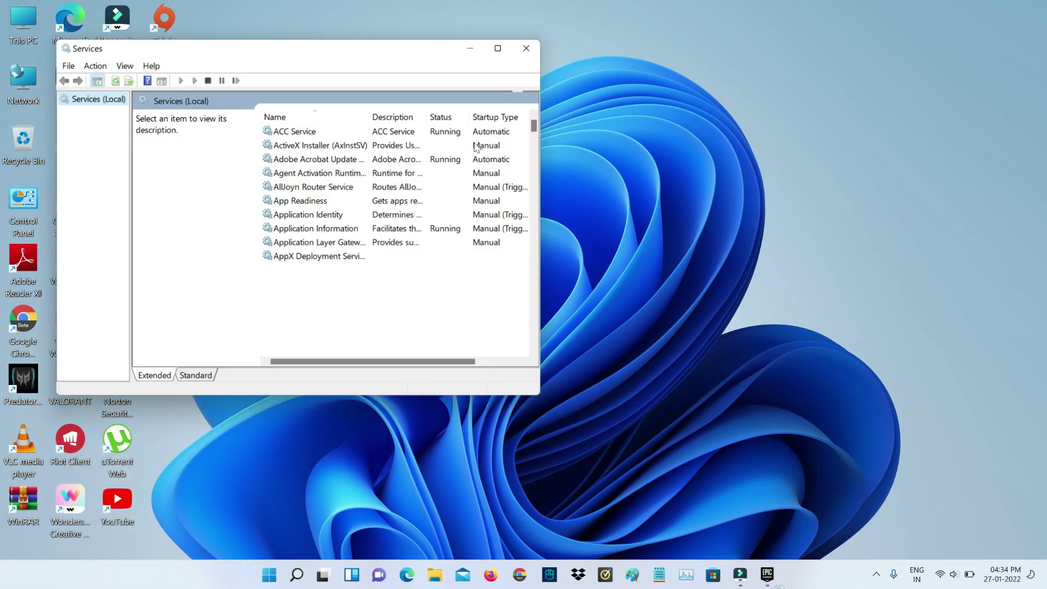
pyautogui.click(382, 202)
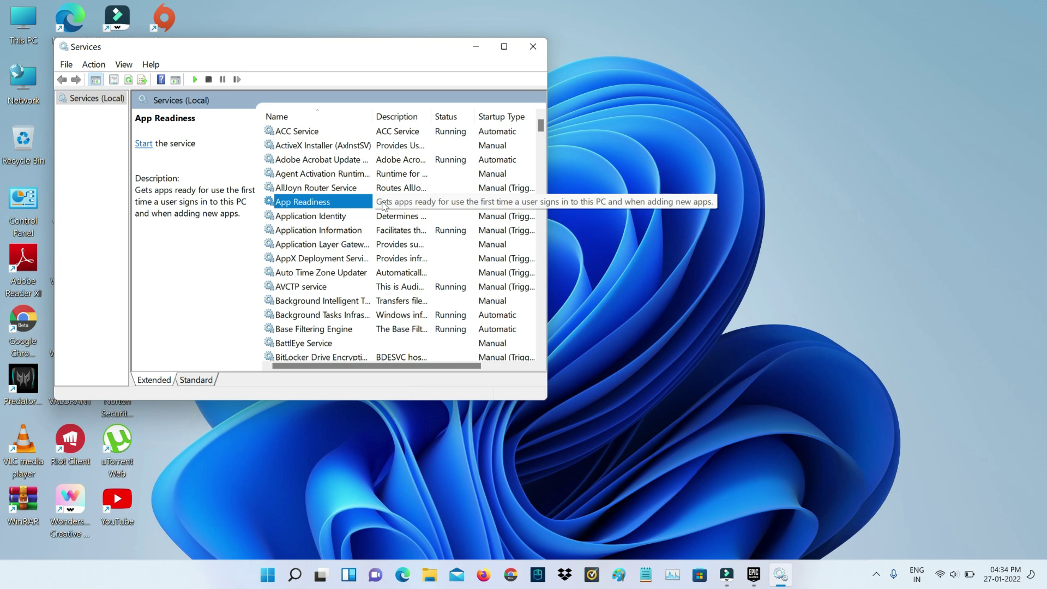
pyautogui.press('r')
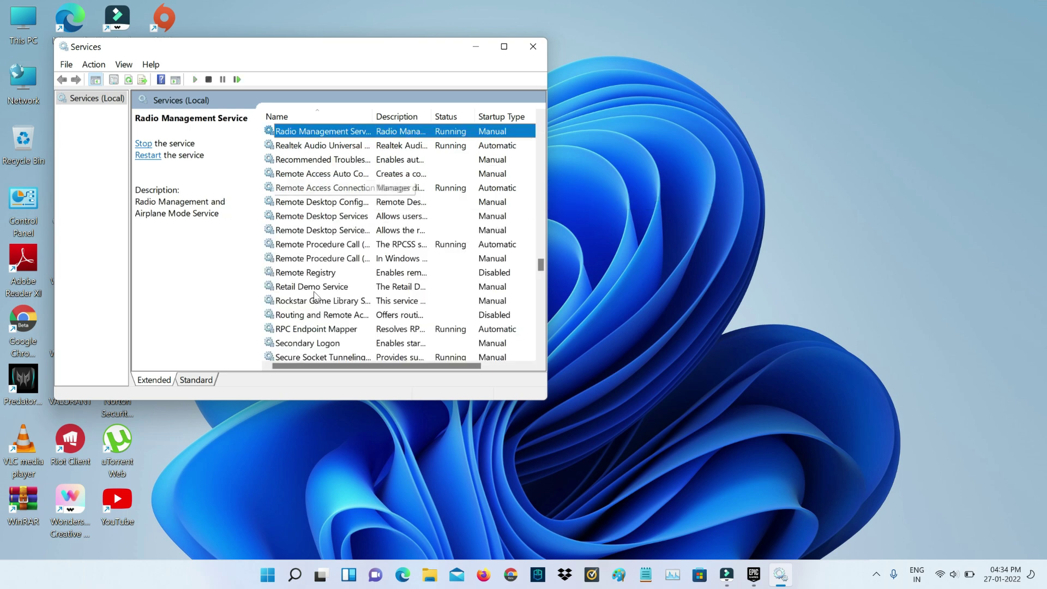
pyautogui.click(325, 303)
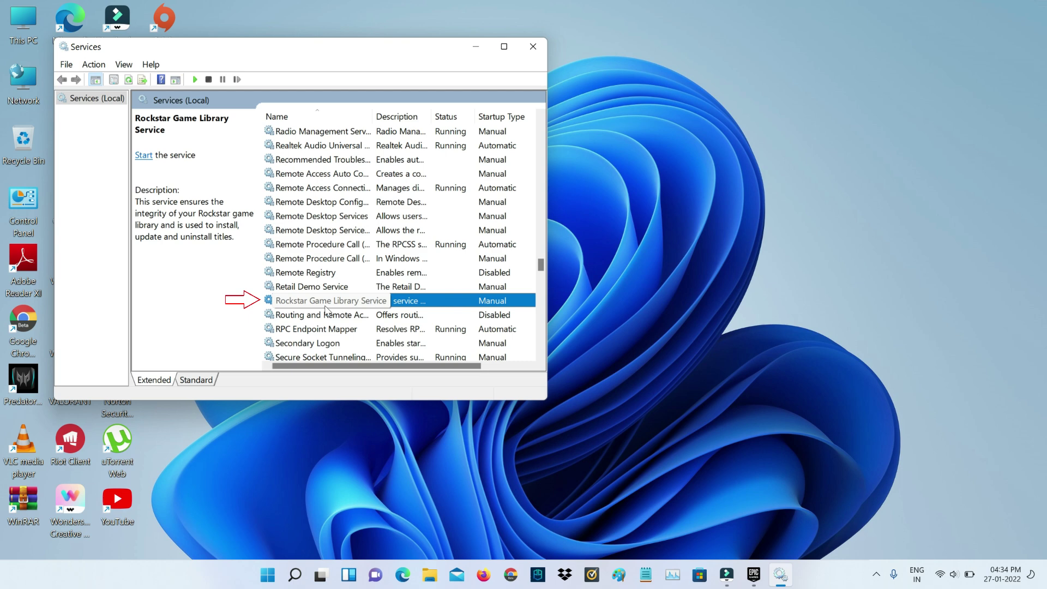
pyautogui.doubleClick(382, 301)
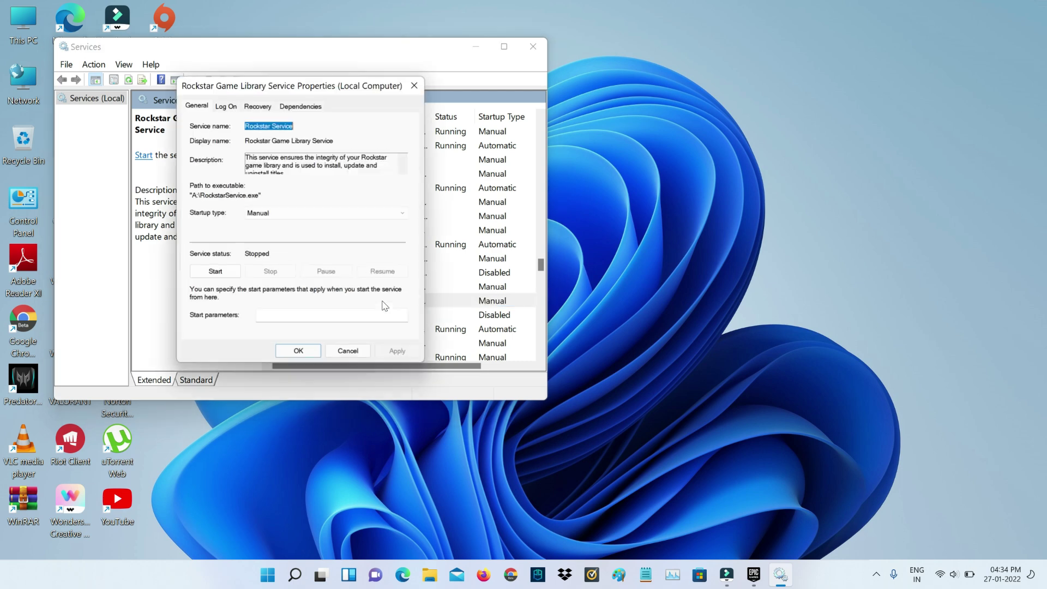
# - Set the Rockstar service's startup type to Automatic, start the service, and save and close Services
pyautogui.click(330, 213)
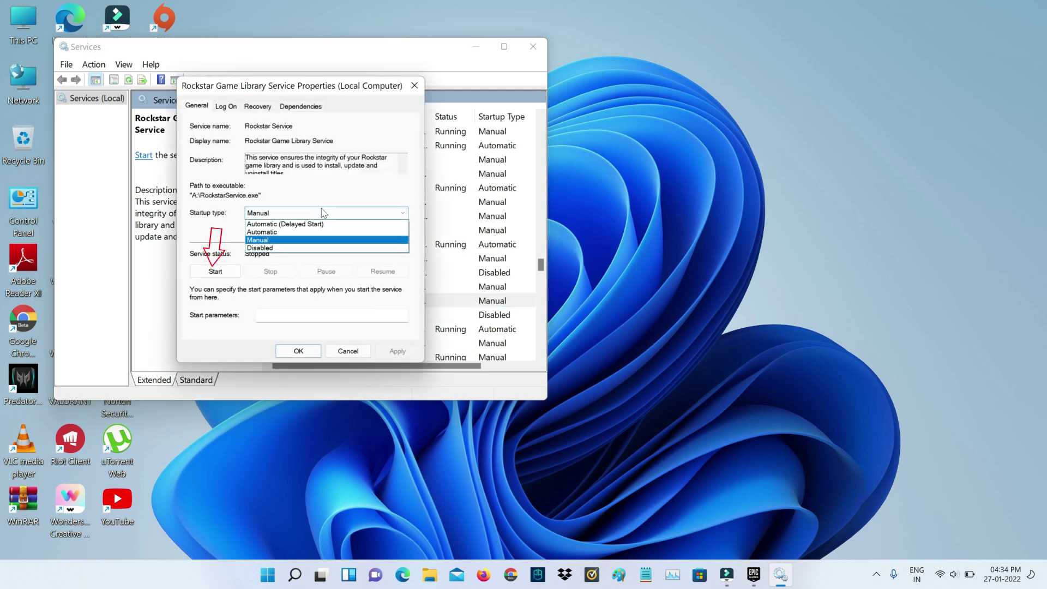
pyautogui.click(313, 241)
pyautogui.click(216, 271)
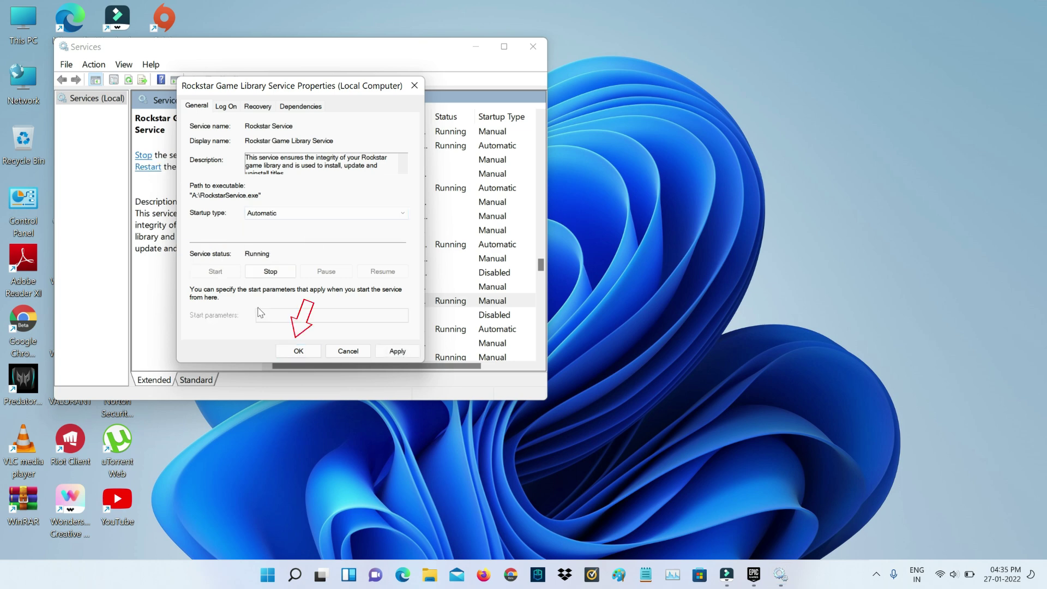
pyautogui.click(298, 351)
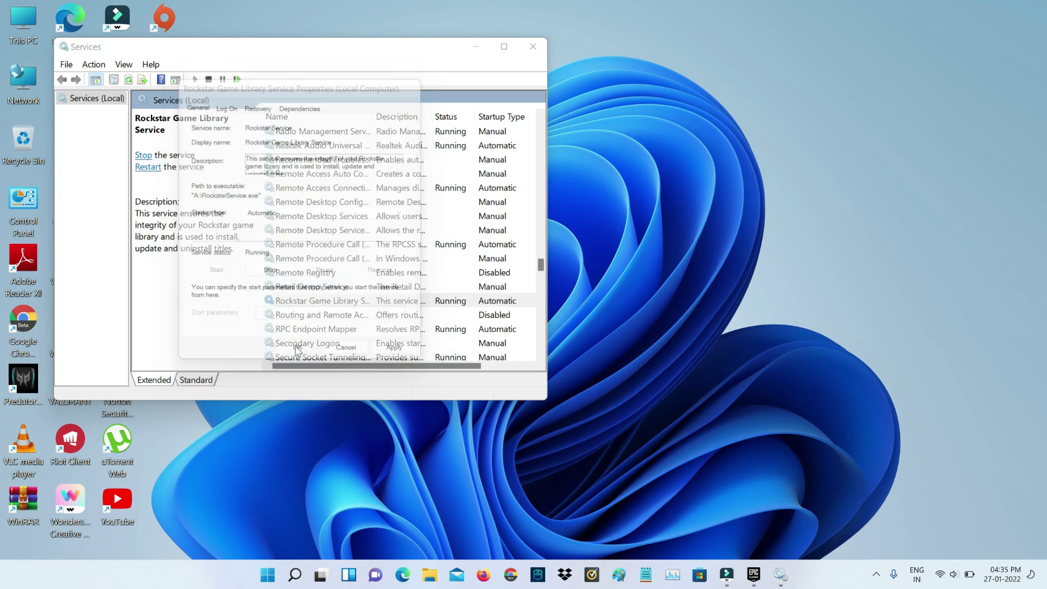
pyautogui.click(528, 49)
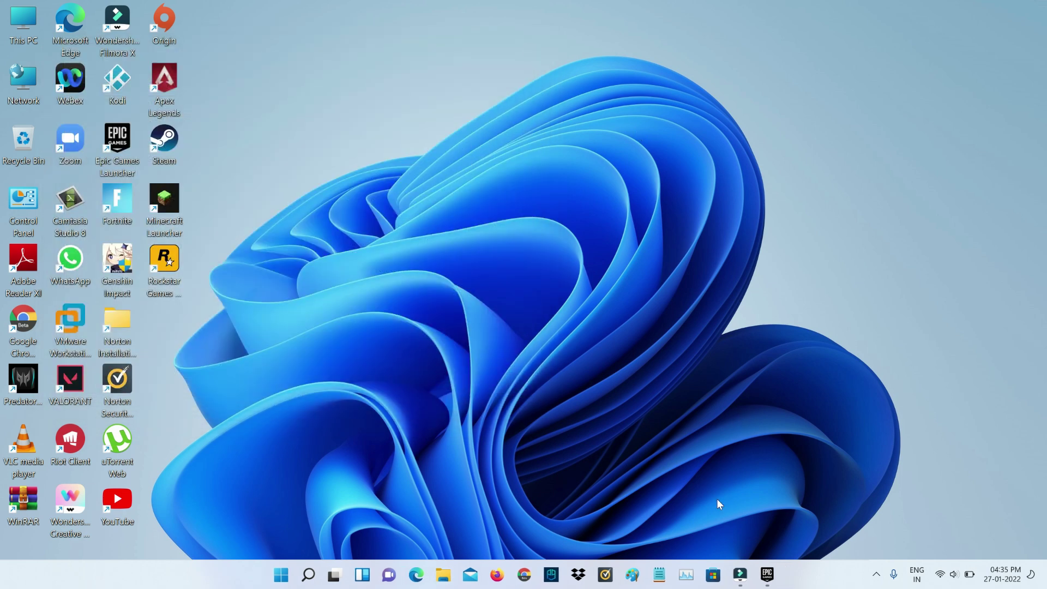
# - Switch back to the Epic Games Launcher and launch Grand Theft Auto V from the library
pyautogui.click(768, 574)
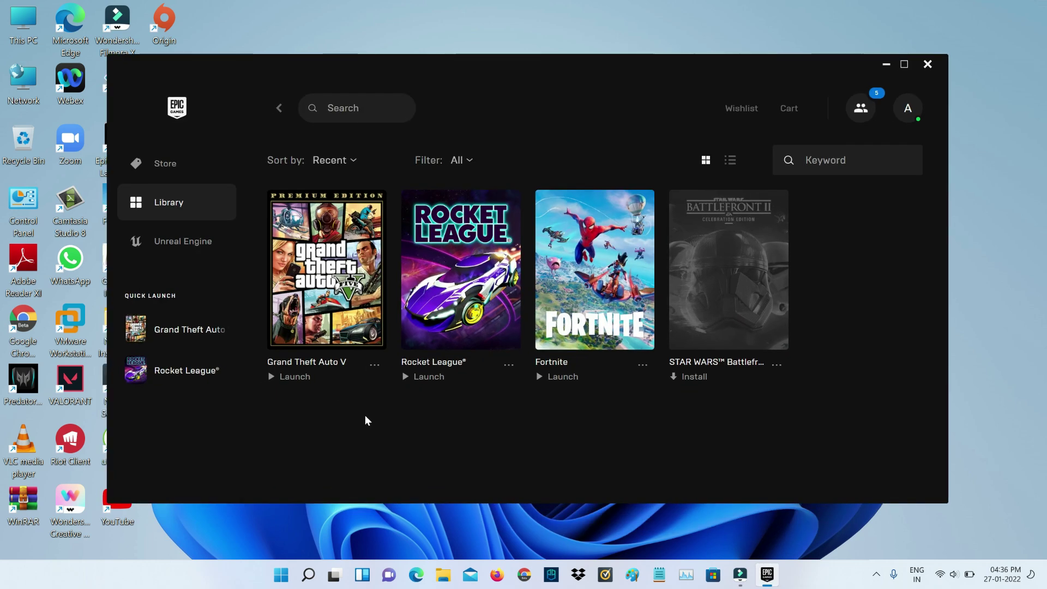
pyautogui.click(337, 289)
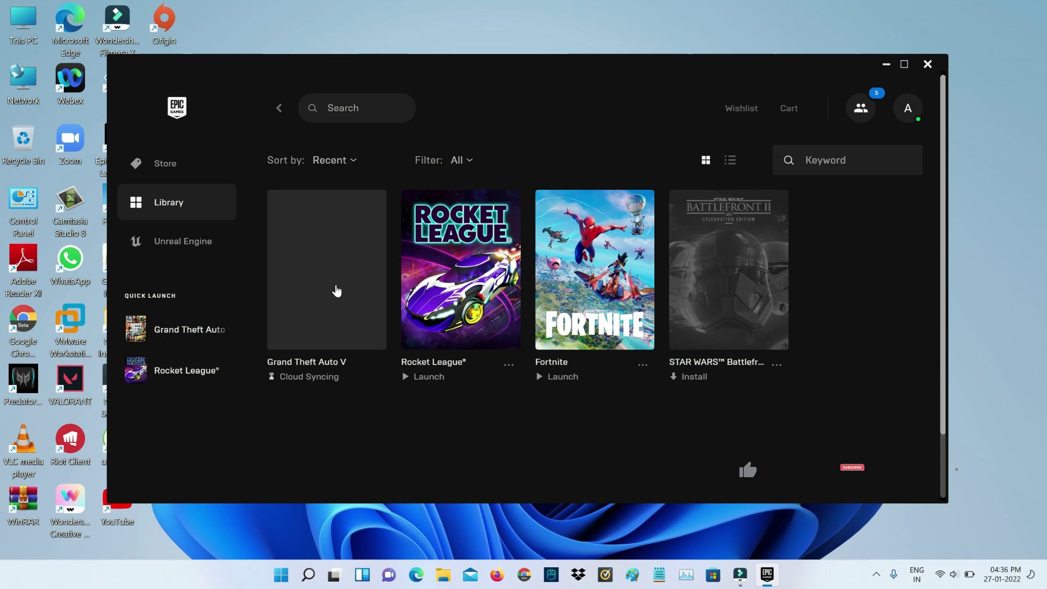